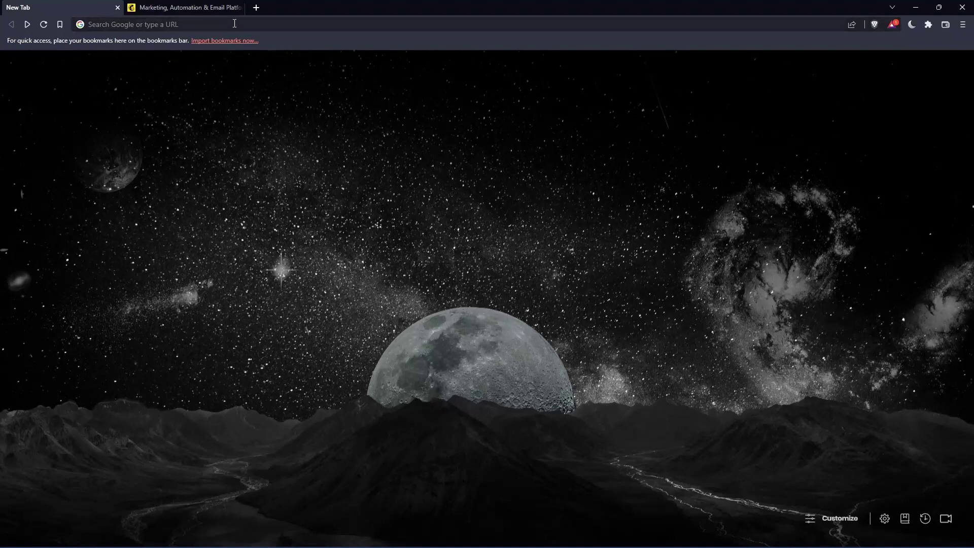
Enter mailchimp.com in Brave's address bar to load the Mailchimp homepage
left_click(205, 28)
type("mai")
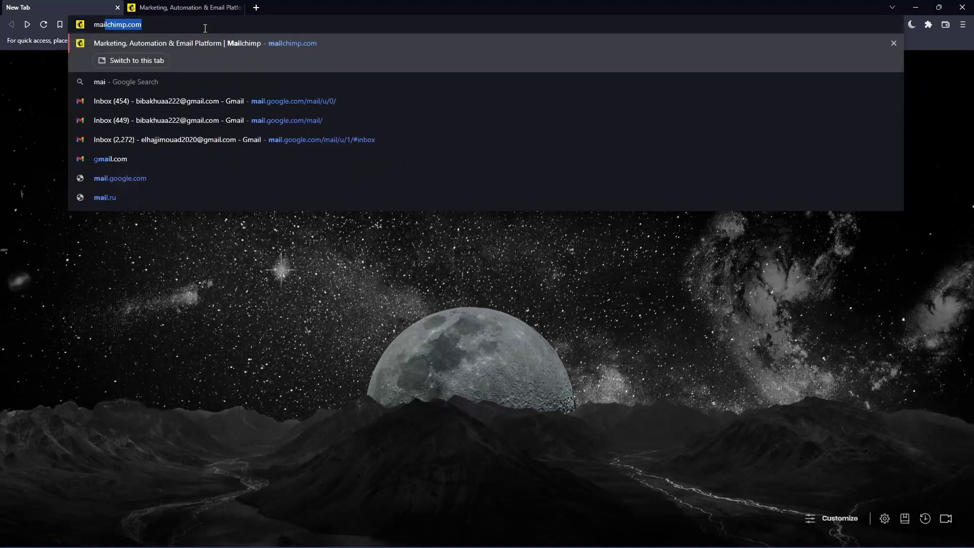
type("lchimp.")
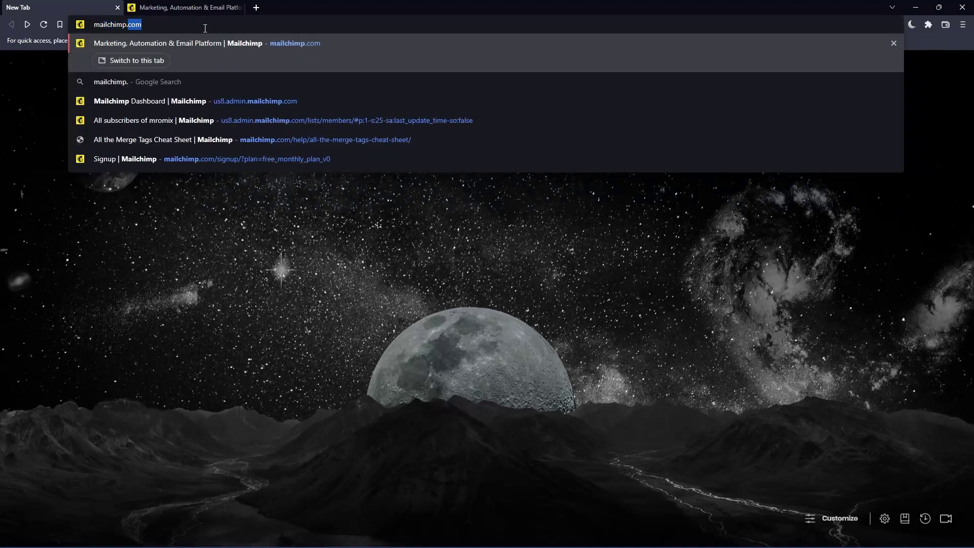
type("com")
left_click_drag(205, 29, 19, 25)
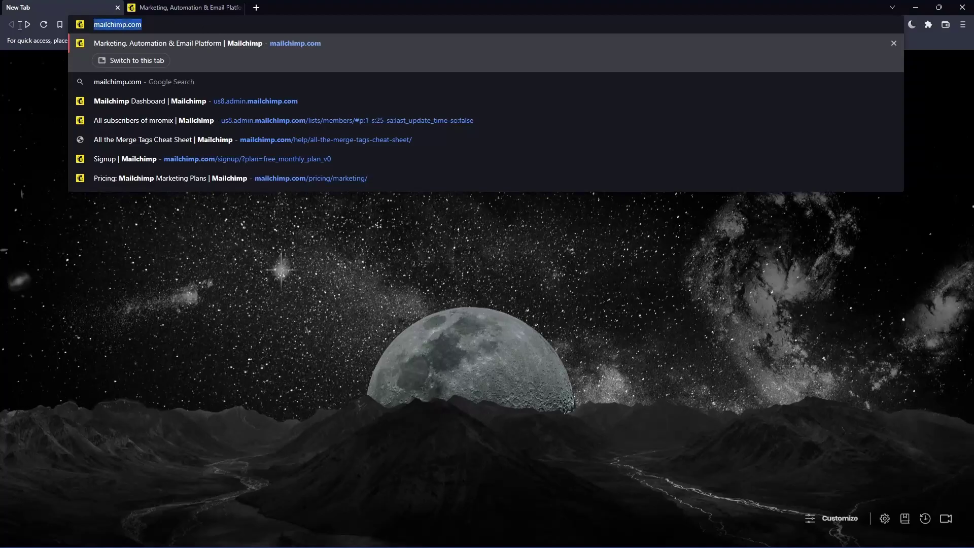
From the Mailchimp tab, get back to the homepage and reach the full pricing plans page
left_click(278, 49)
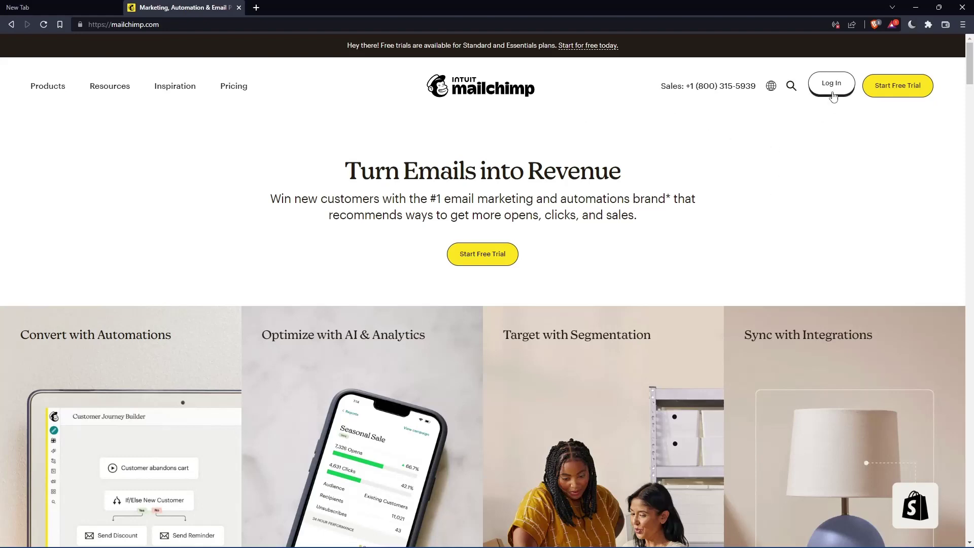
left_click(831, 88)
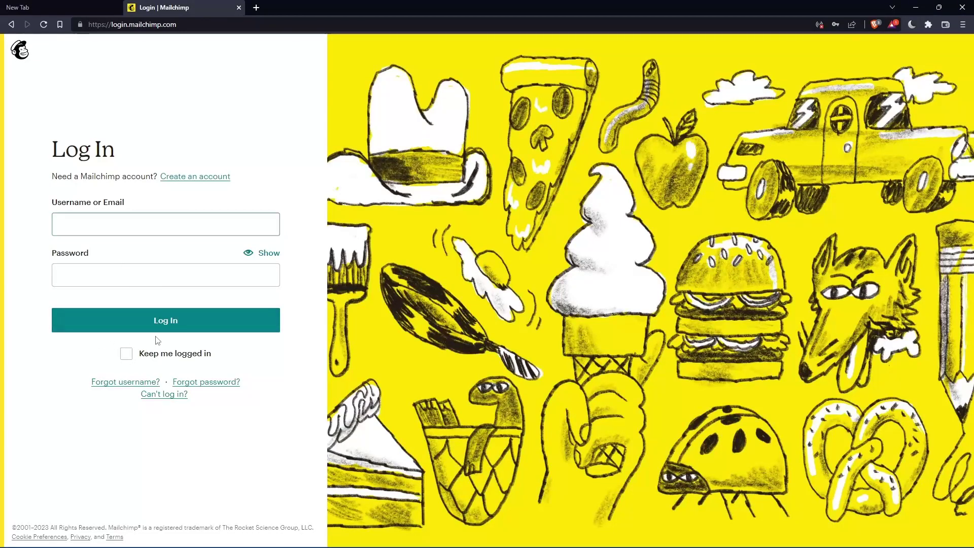
key("alt+Left")
scroll(566, 242, "down", 5)
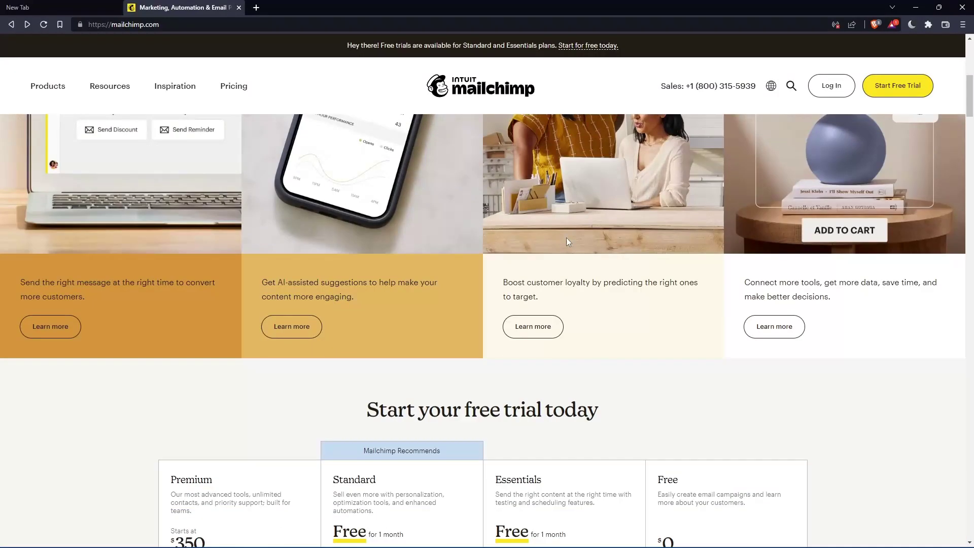
scroll(567, 242, "down", 4)
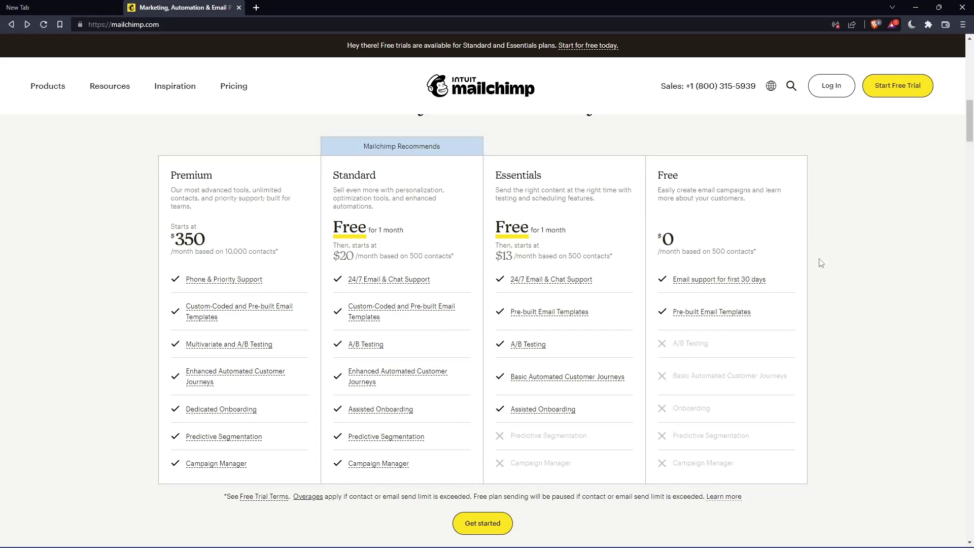
left_click(724, 201)
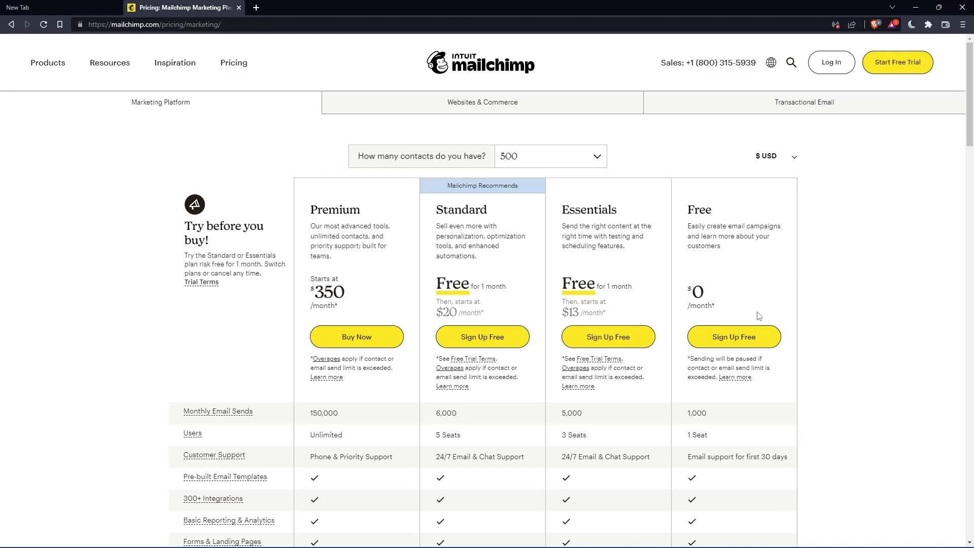
Choose Sign Up Free under the Free plan and begin entering the sign-up email
left_click(737, 344)
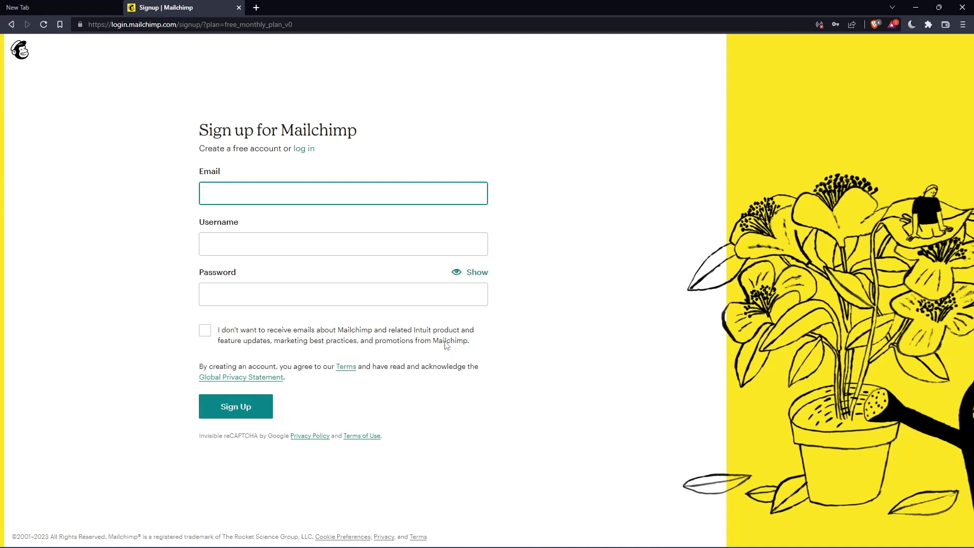
left_click(335, 198)
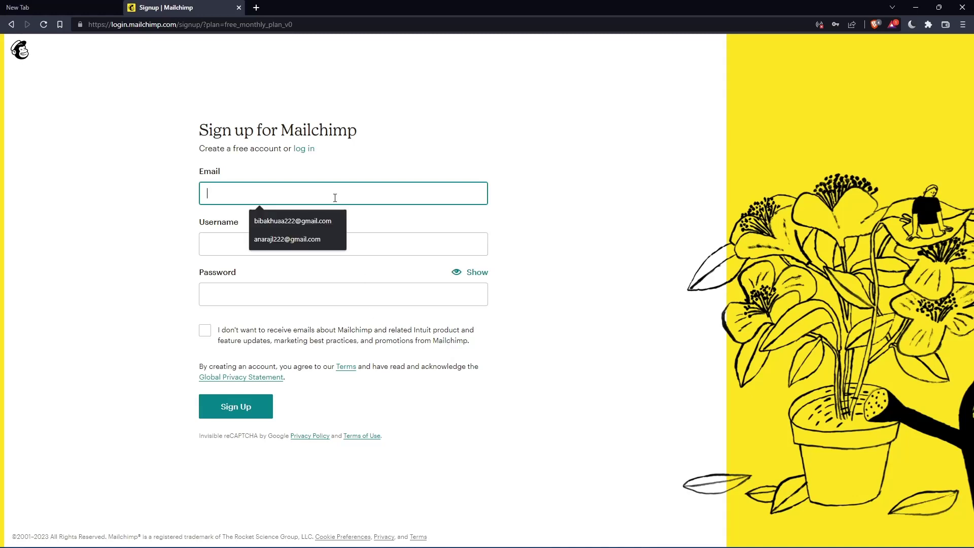
left_click(549, 168)
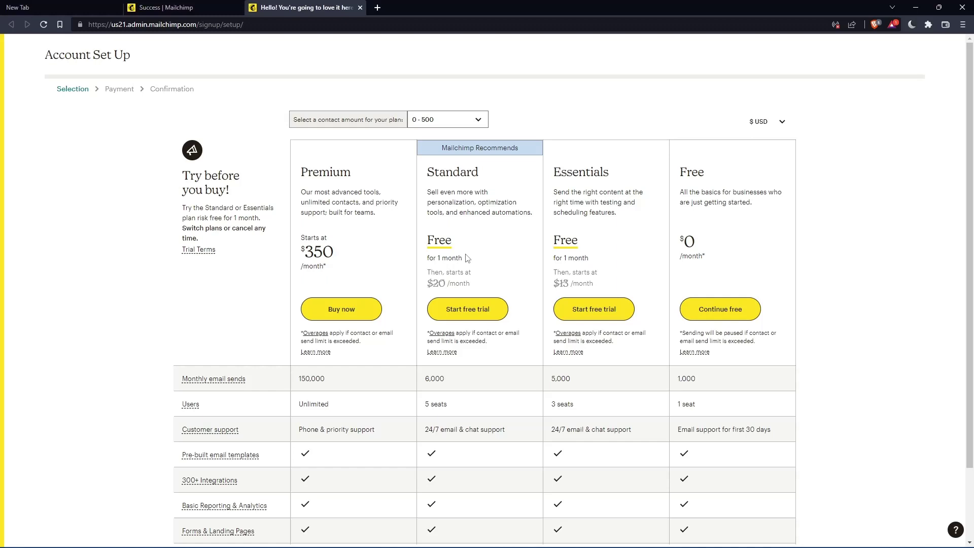
Keep the Free plan and fill in first and last name from saved suggestions
left_click(734, 314)
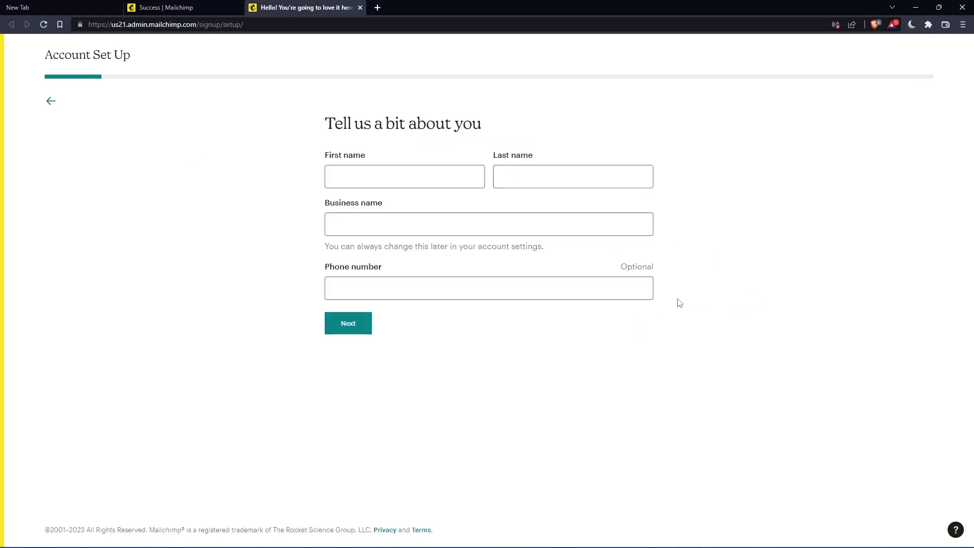
left_click(415, 175)
left_click(521, 182)
left_click(422, 178)
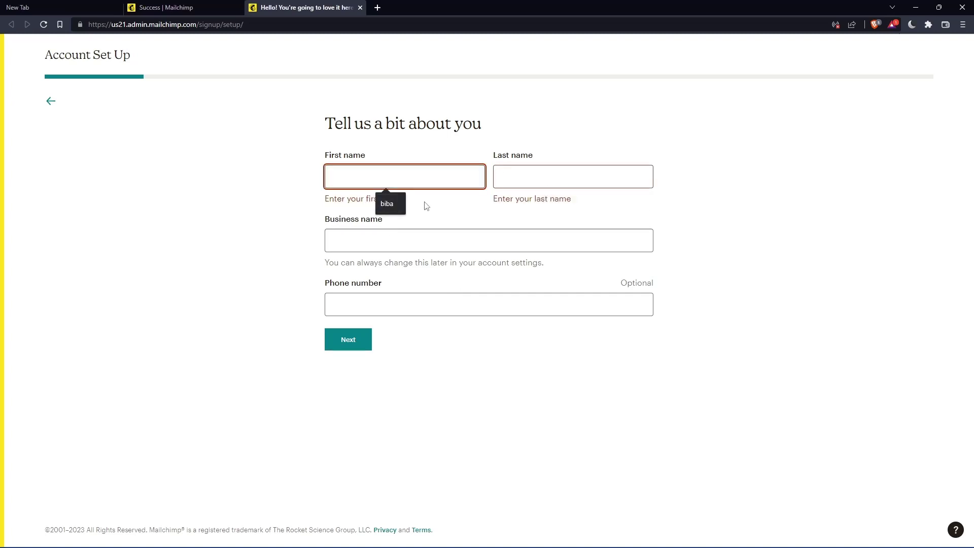
left_click(402, 204)
left_click(550, 182)
left_click(559, 203)
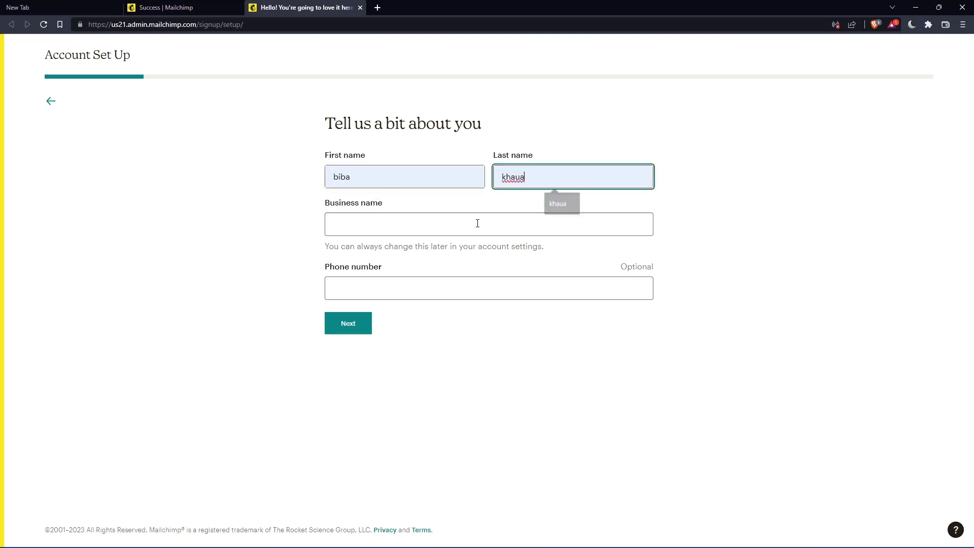
left_click(414, 228)
Enter the trimmed suggested business name, then autofill and submit the saved business address
left_click(405, 250)
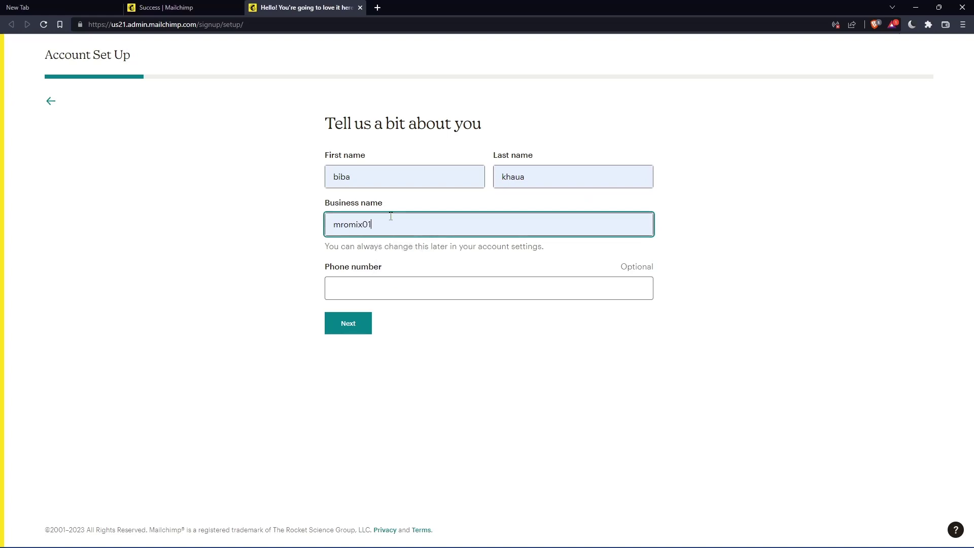
key("BackSpace")
type("1")
key("BackSpace")
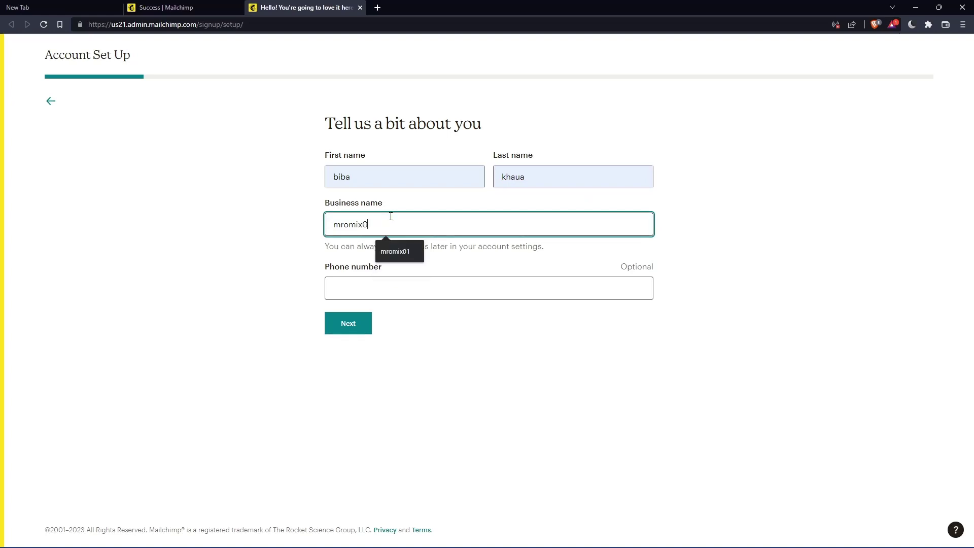
left_click(357, 323)
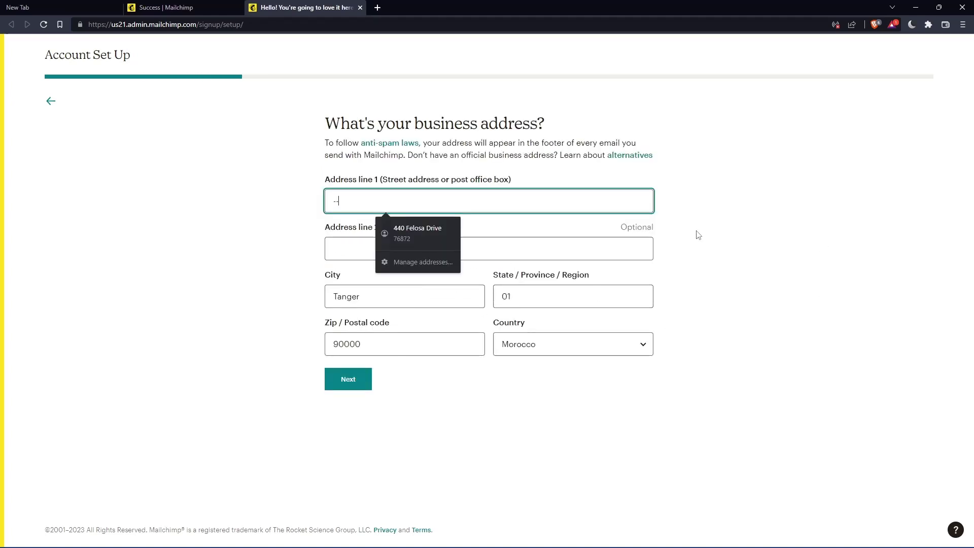
left_click(403, 237)
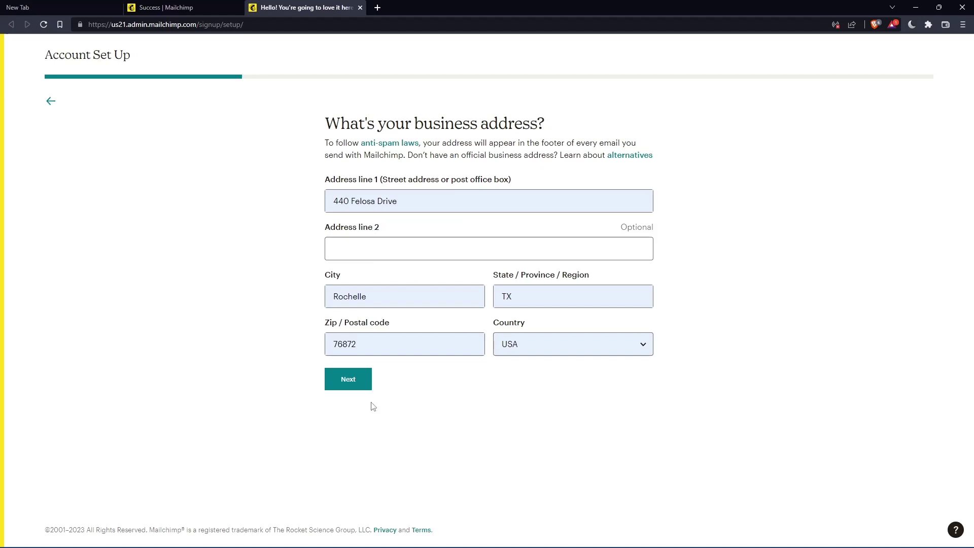
left_click(348, 381)
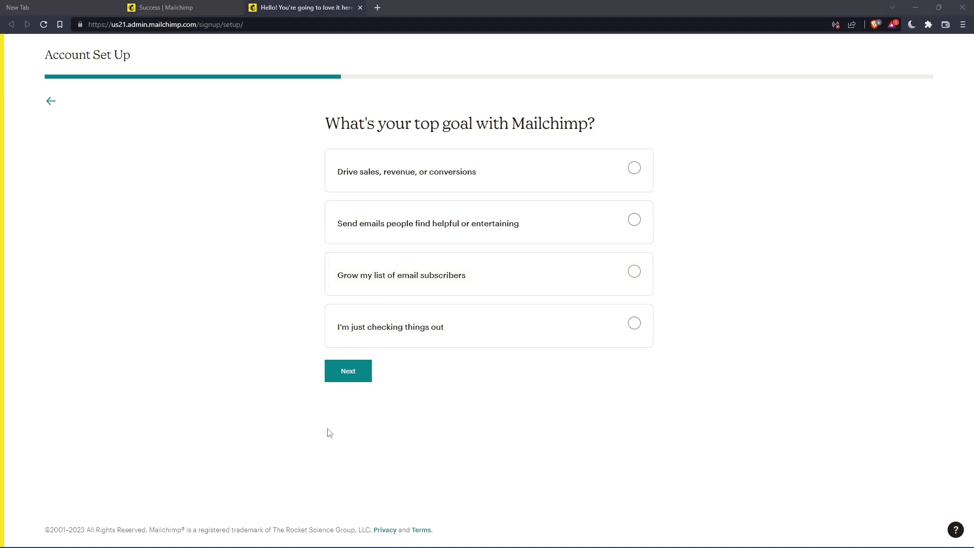
Answer 'I'm just checking things out', skip the subscriber, selling and brand-import questions, and finish
left_click(338, 373)
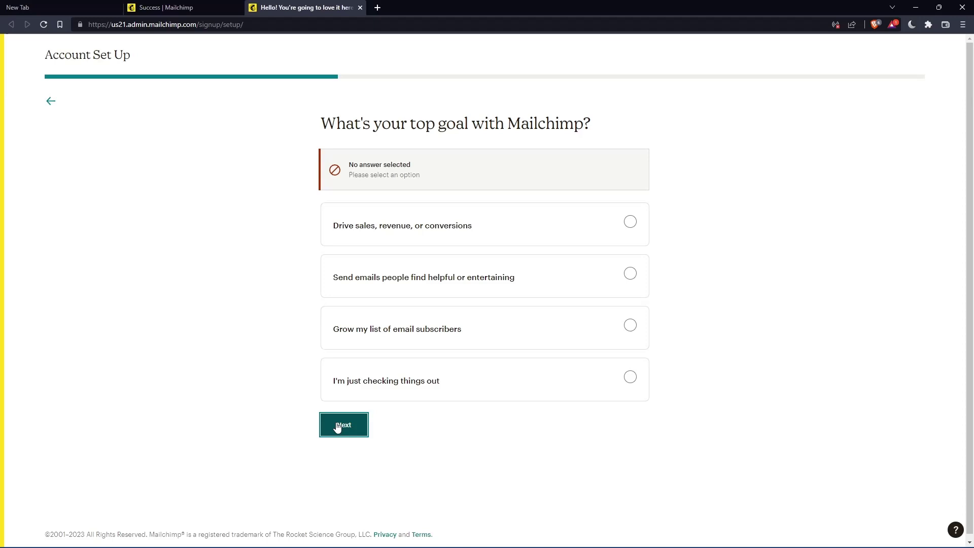
left_click(531, 398)
left_click(354, 369)
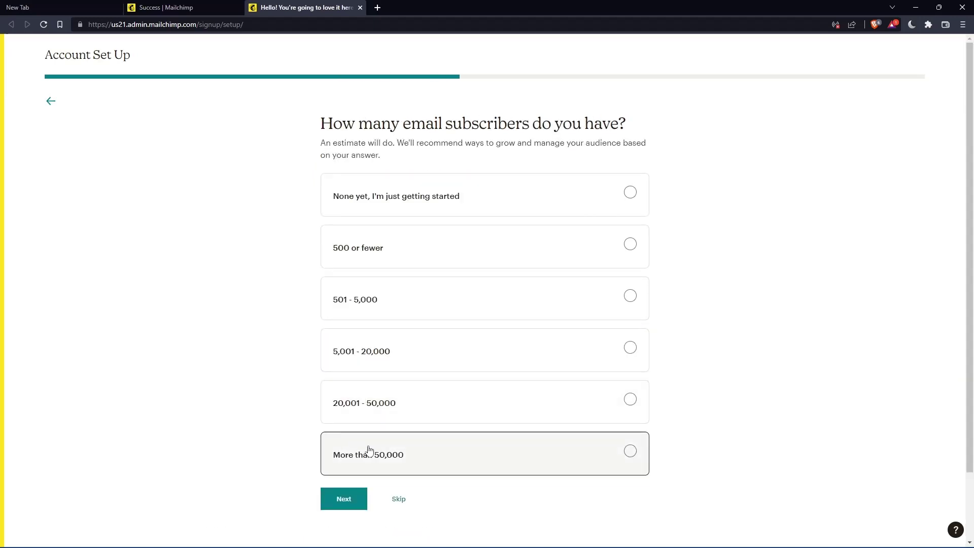
left_click(400, 501)
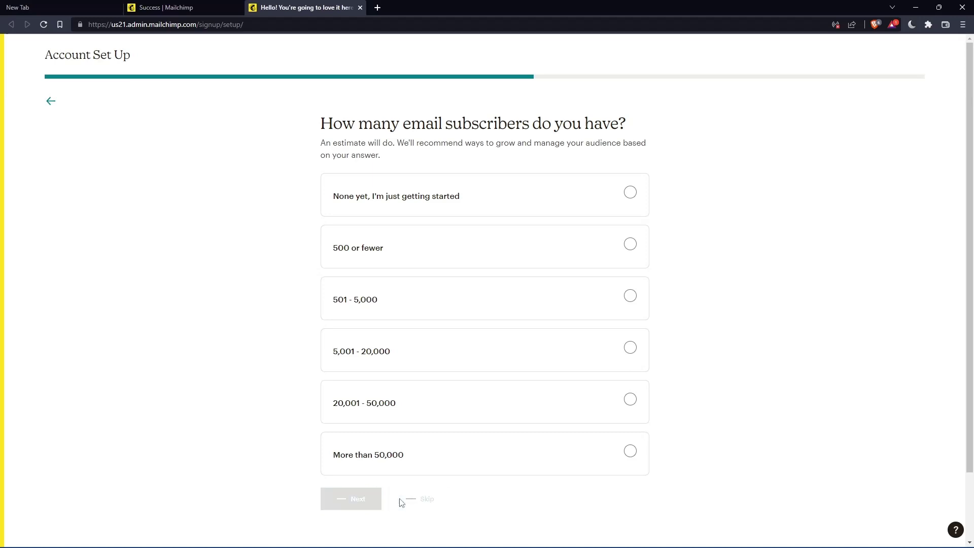
left_click(401, 384)
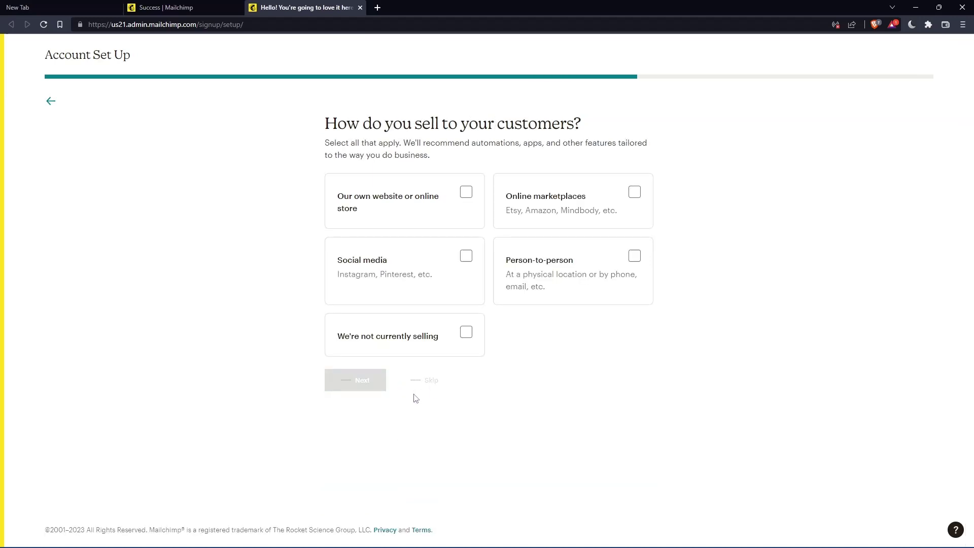
left_click(402, 285)
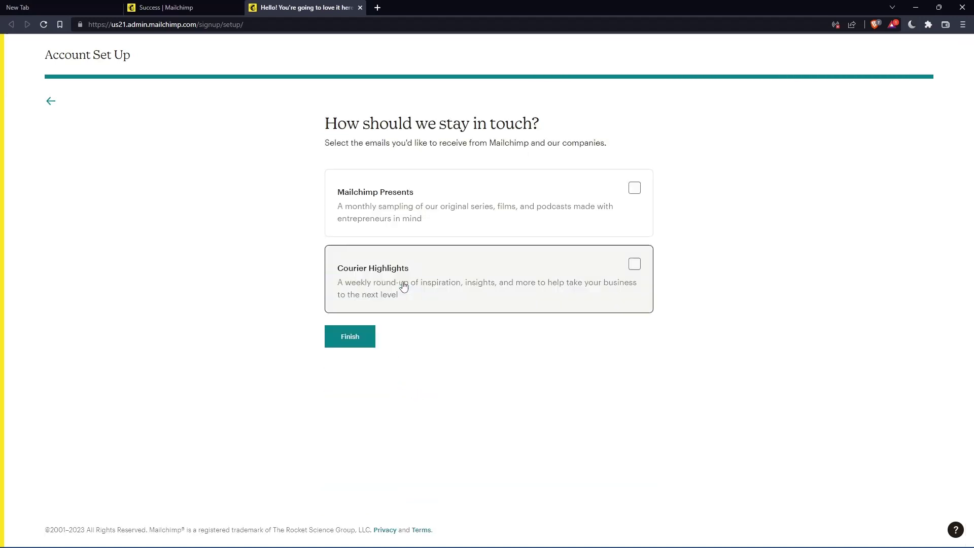
left_click(354, 339)
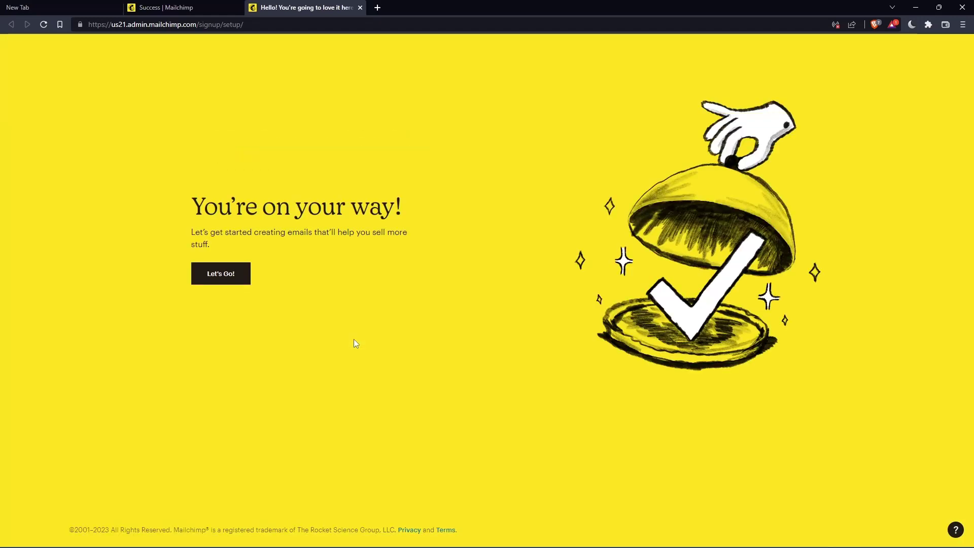
Leave the 'You're on your way!' page through 'Let's Go!'
left_click(229, 271)
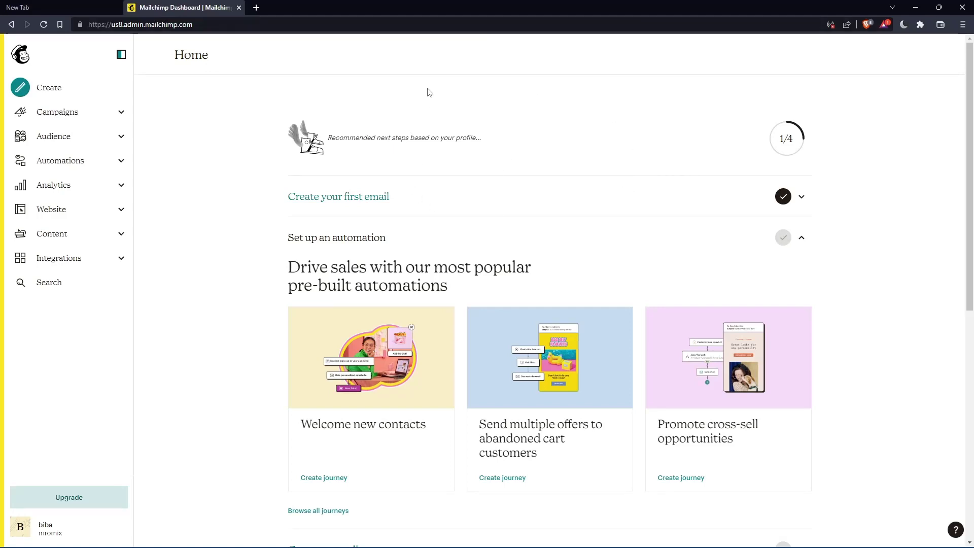
Replicate the 'test' campaign from the All campaigns list
left_click(81, 120)
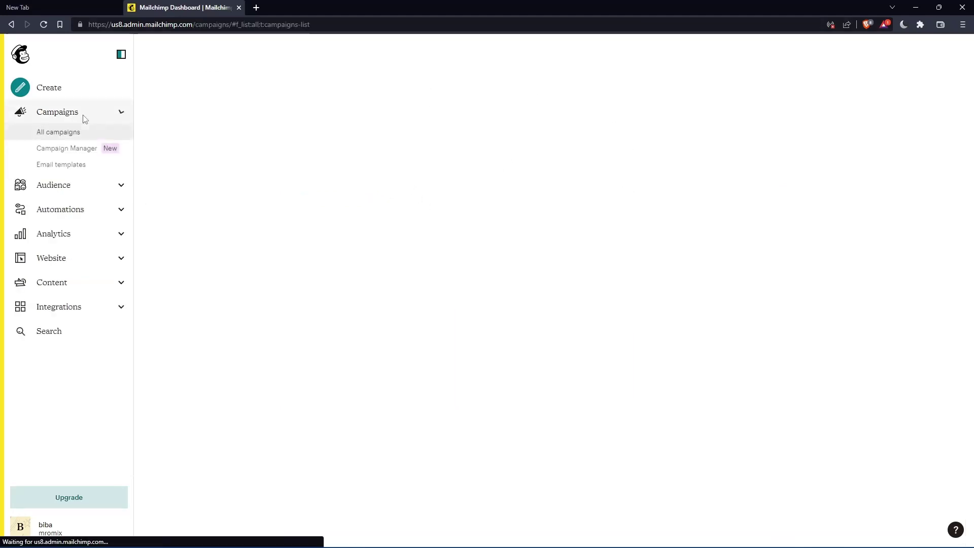
mouse_move(579, 318)
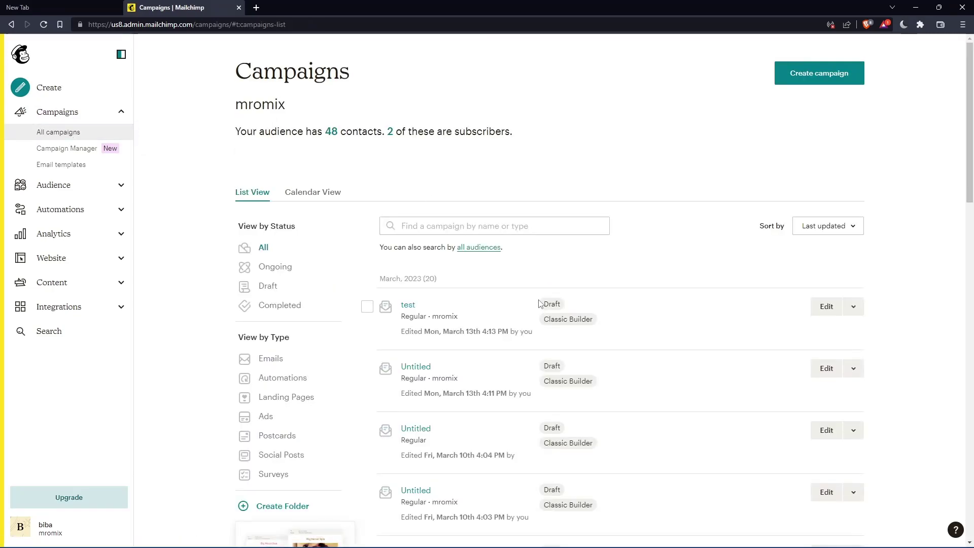
scroll(524, 280, "down", 1)
scroll(524, 281, "up", 2)
left_click(853, 307)
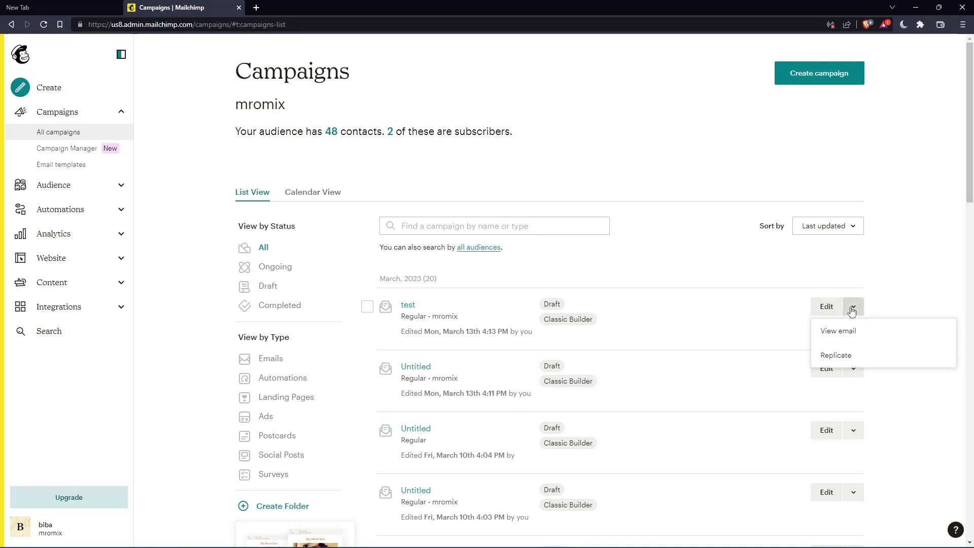
left_click(840, 357)
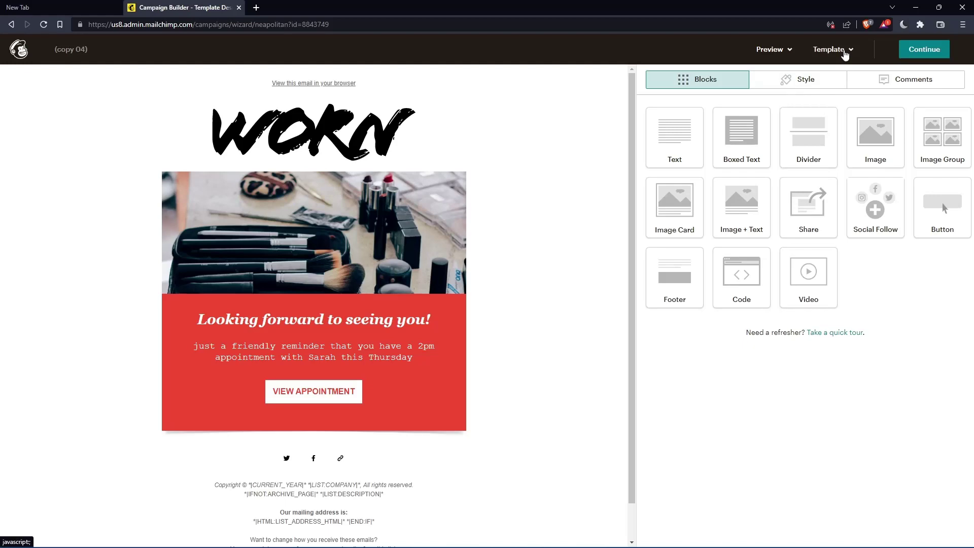
Save the design through Template > Save this design as a template, named 'test', then return to the campaign
left_click(849, 51)
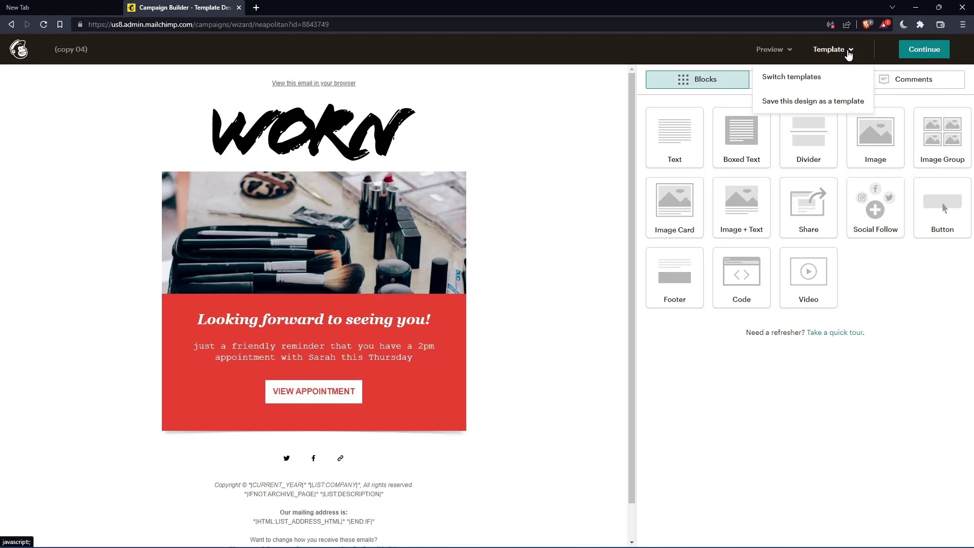
left_click(820, 102)
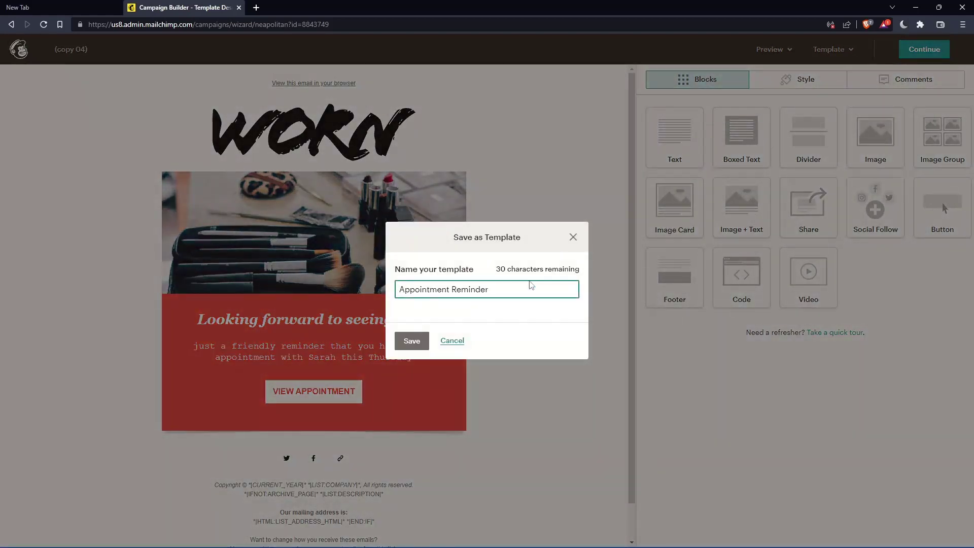
left_click_drag(521, 297, 357, 301)
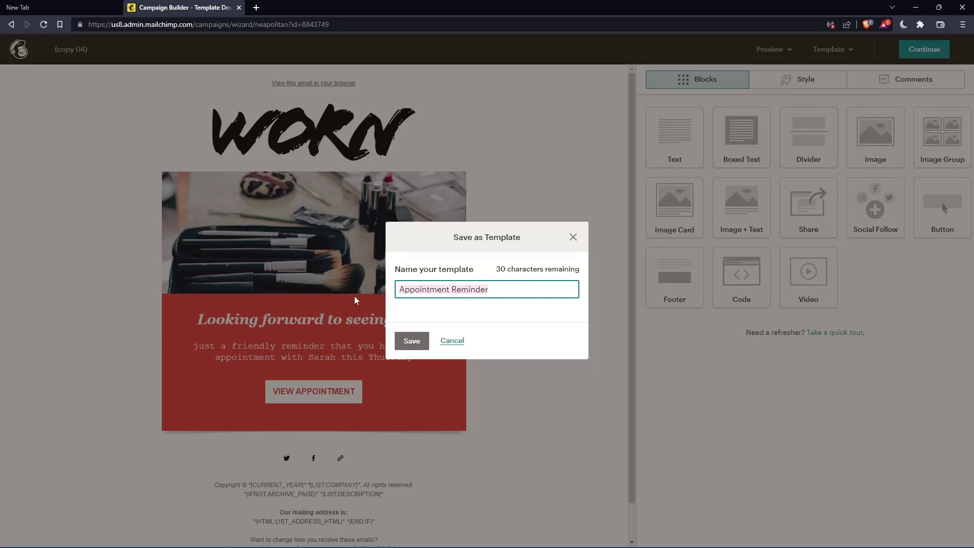
type("test")
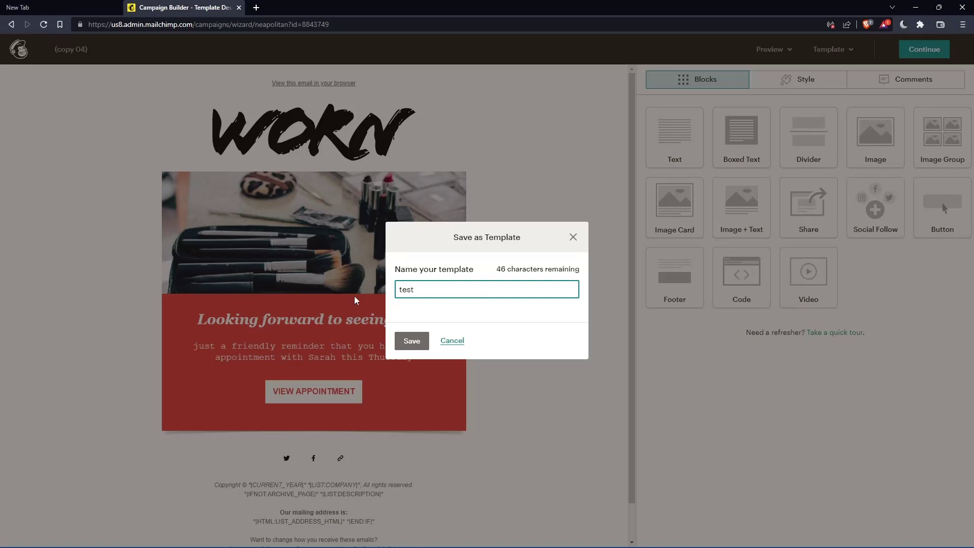
left_click(412, 340)
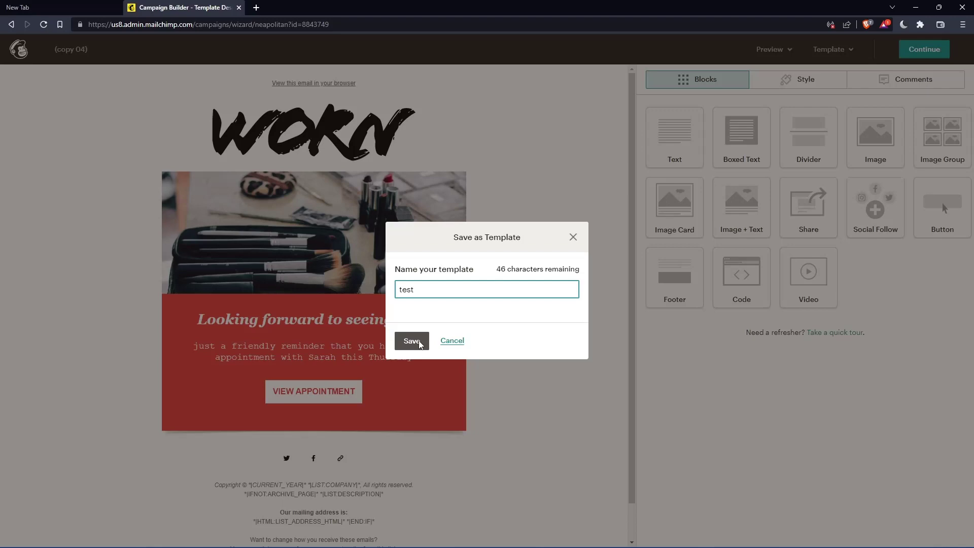
left_click(924, 49)
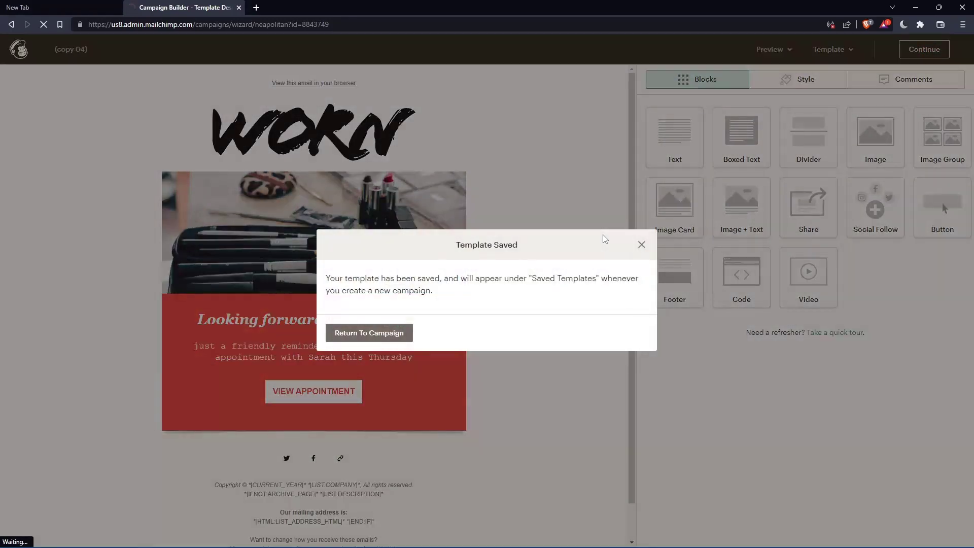
left_click(364, 333)
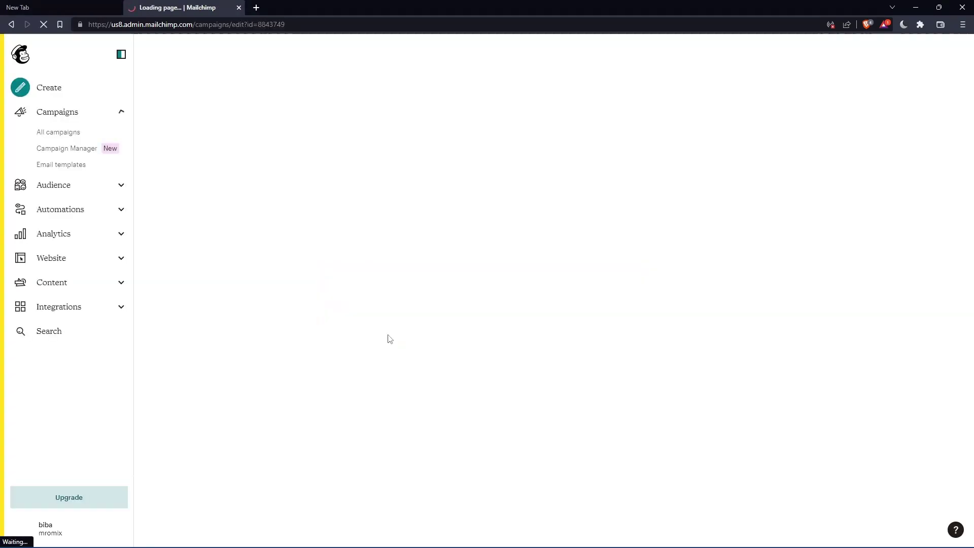